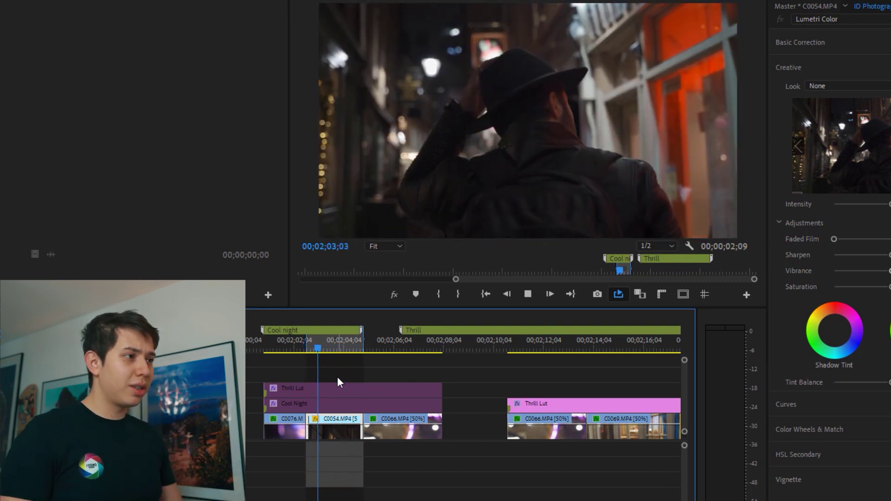
# - Reduce the intensity of the THRILL creative look on the Thrill Lut adjustment layer to 33.5
pyautogui.press('space')
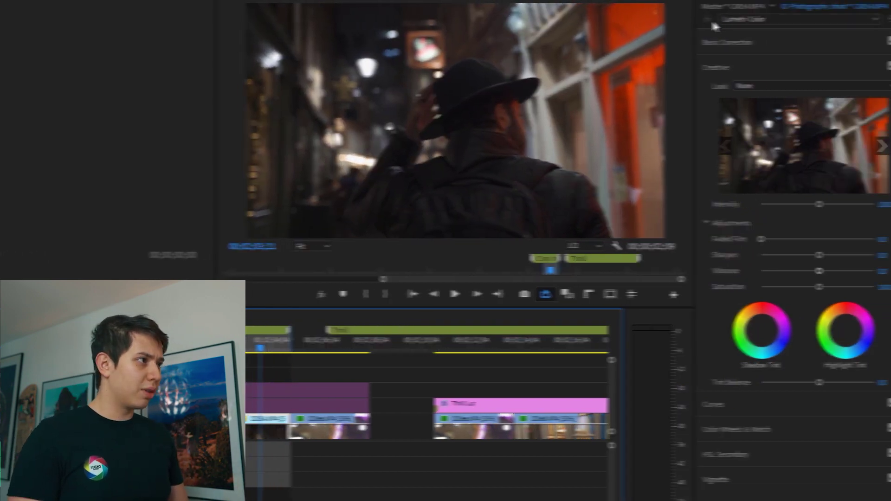
pyautogui.click(817, 6)
pyautogui.click(873, 7)
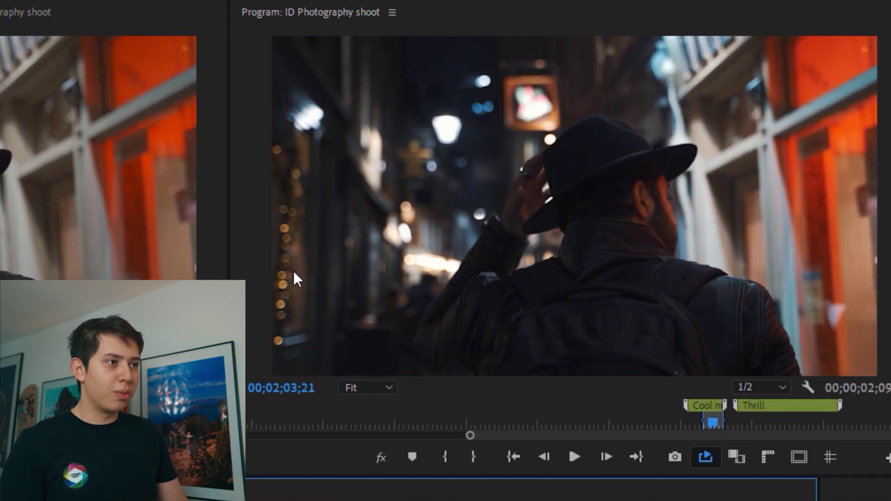
pyautogui.press('space')
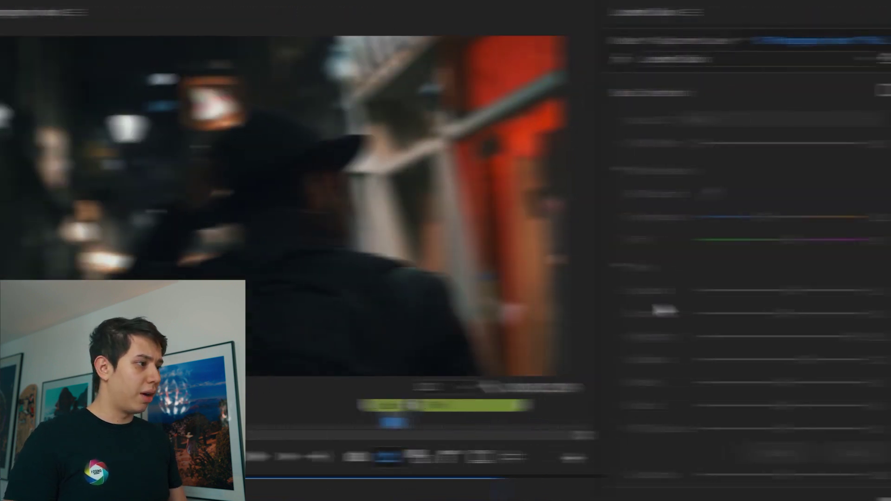
pyautogui.click(615, 128)
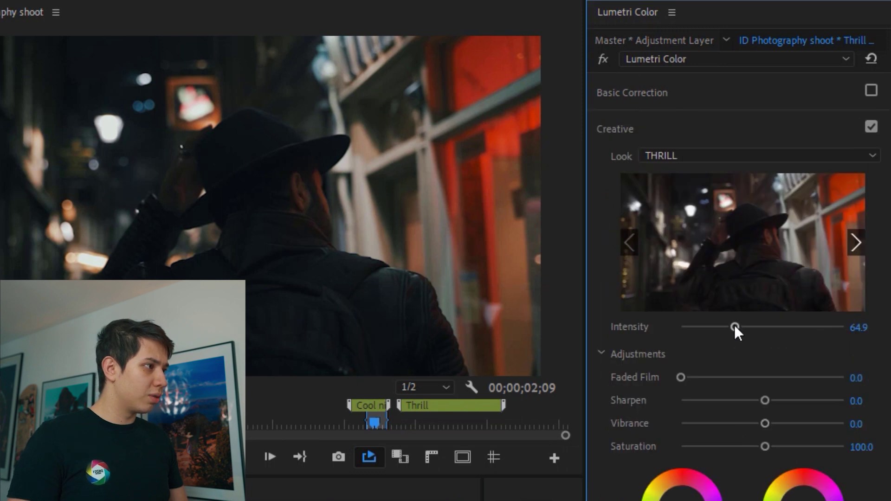
pyautogui.moveTo(703, 327); pyautogui.dragTo(706, 329)
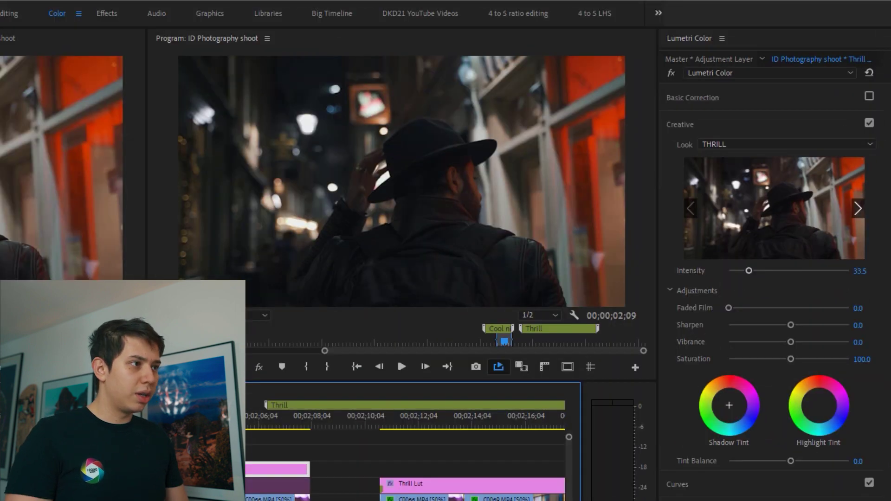
# - Compare the grades on the street shot by switching the Thrill Lut and Cool Night adjustment layers on and off
pyautogui.hotkey('shift', 'e')
pyautogui.click(278, 486)
pyautogui.hotkey('shift', 'e')
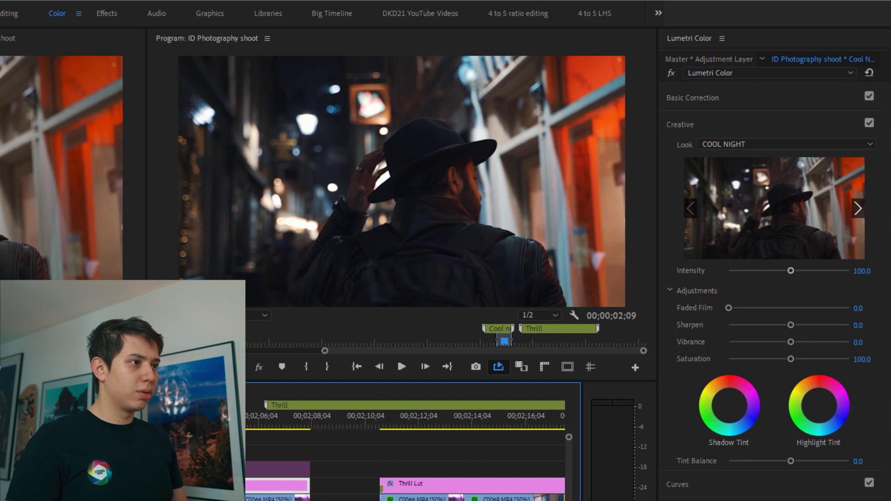
pyautogui.hotkey('shift', 'e')
pyautogui.click(278, 469)
pyautogui.hotkey('shift', 'e')
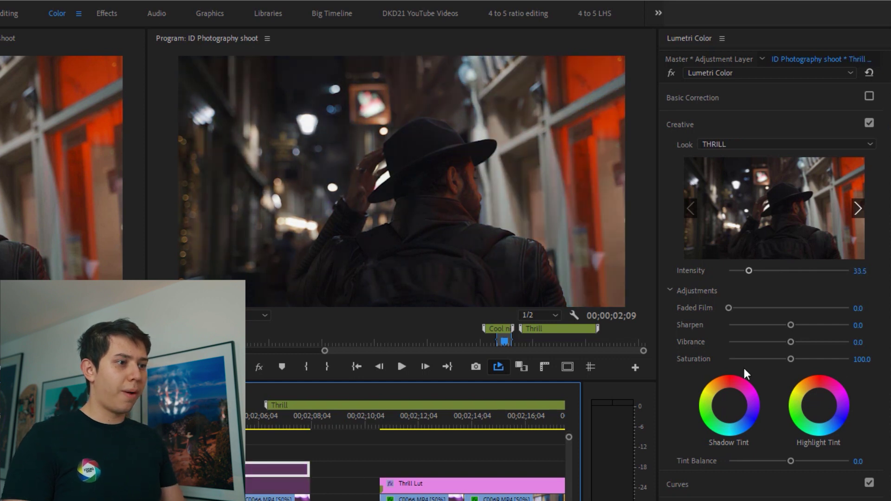
# - Play back the backpack shot C0066.MP4 to review it under the Thrill Lut adjustment layer
pyautogui.press('space')
pyautogui.press('space')
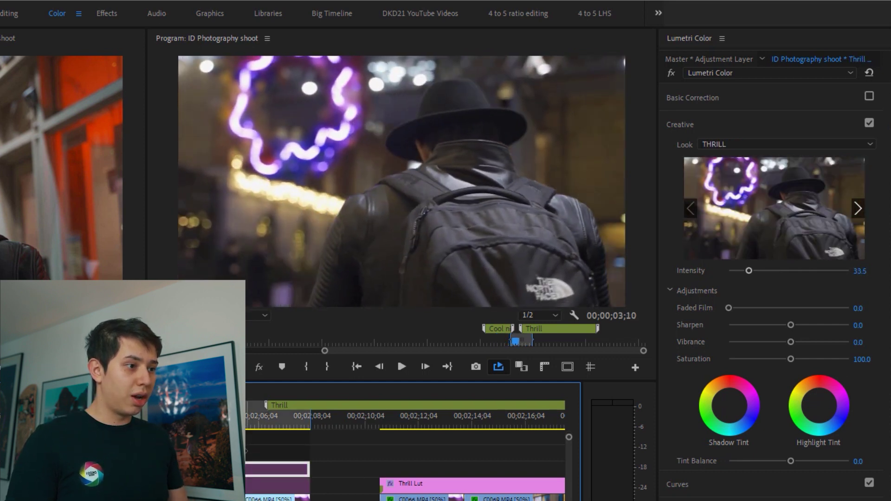
pyautogui.press('space')
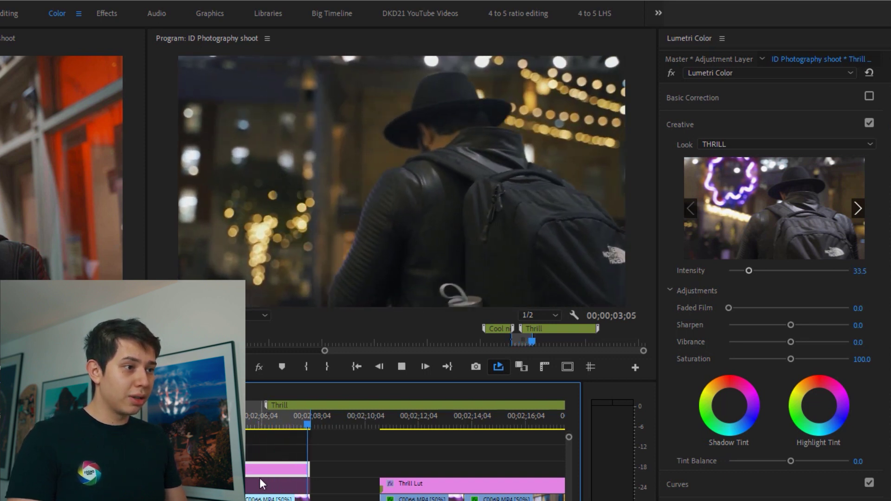
pyautogui.press('space')
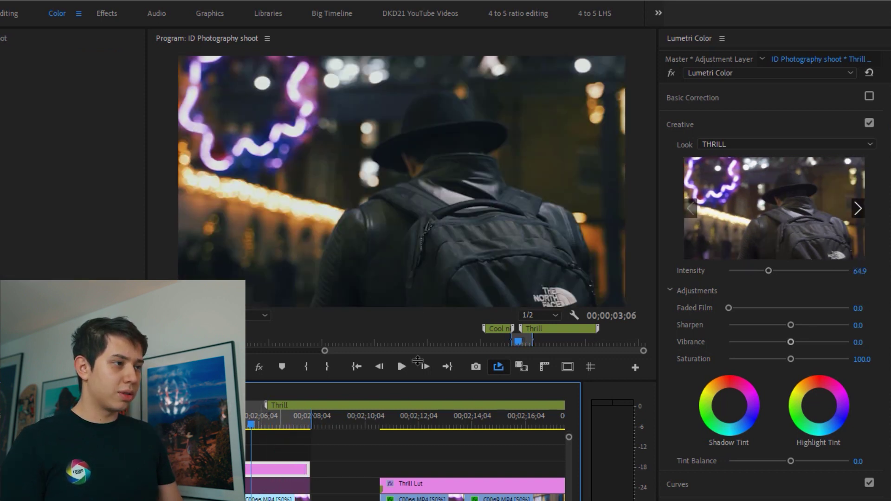
pyautogui.click(282, 488)
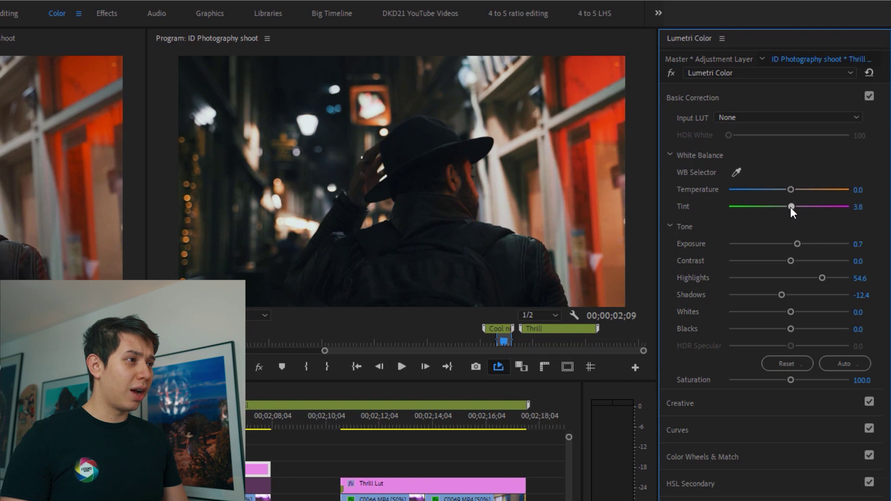
# - Set the Thrill Lut adjustment layer's temperature to -29.7 and tint to 24.3, and compare the shot with the Lumetri effect bypassed
pyautogui.moveTo(791, 207); pyautogui.dragTo(770, 194)
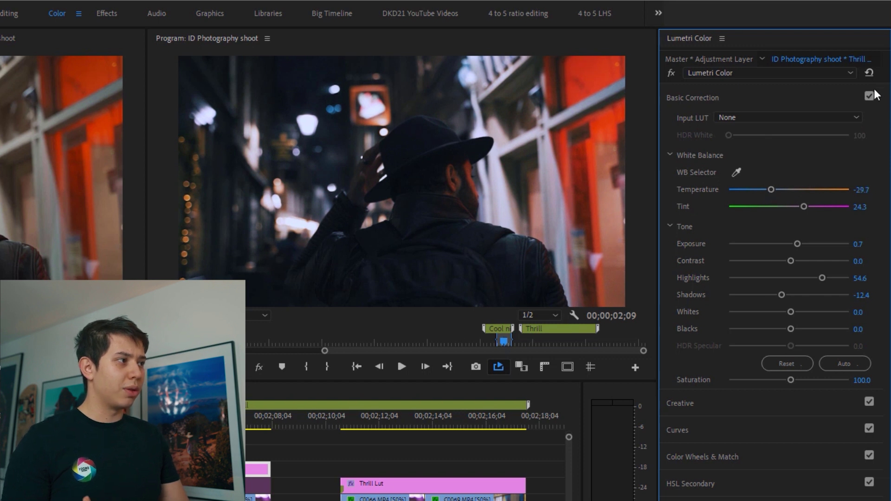
pyautogui.click(672, 74)
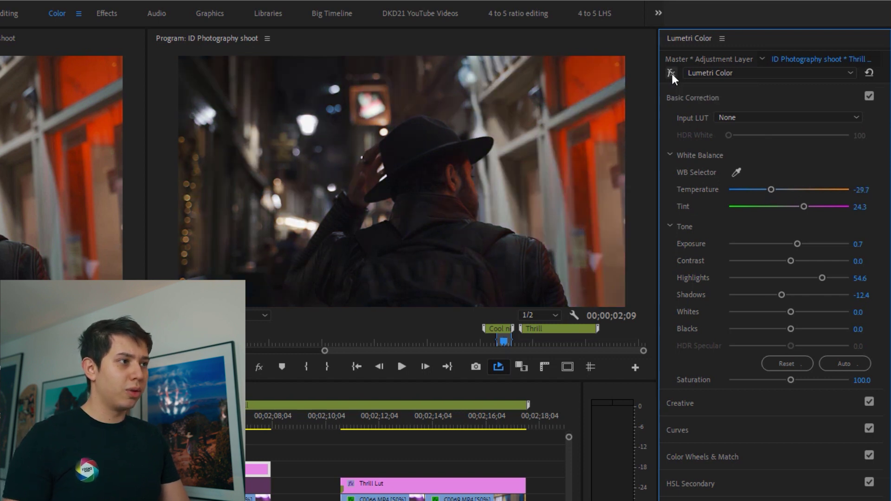
pyautogui.click(672, 74)
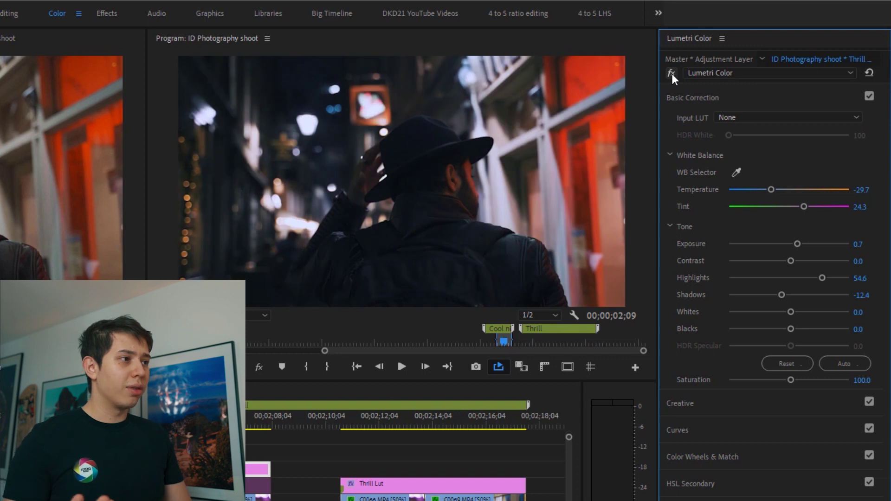
pyautogui.moveTo(658, 189); pyautogui.dragTo(665, 189)
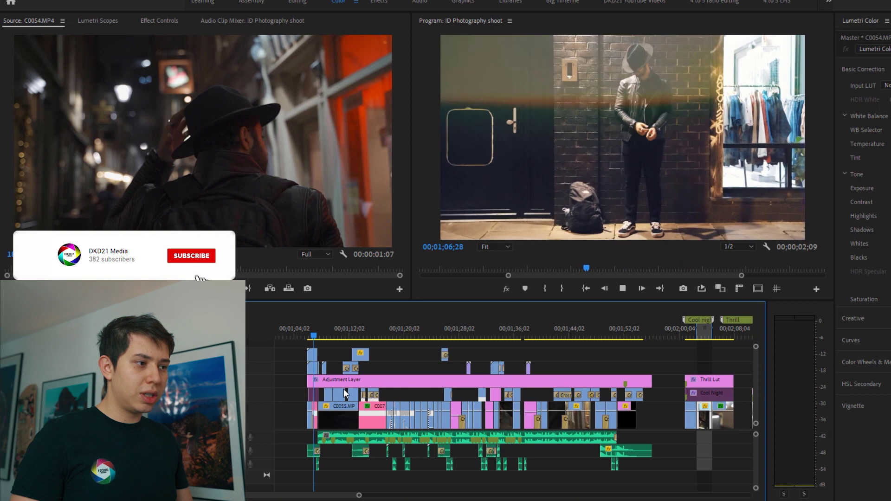
# - Load the COOL NIGHT LUT from the NIGHT TIME folder in LUTS - Spring 2020 as the long adjustment layer's creative look
pyautogui.scroll(1, 343, 389)
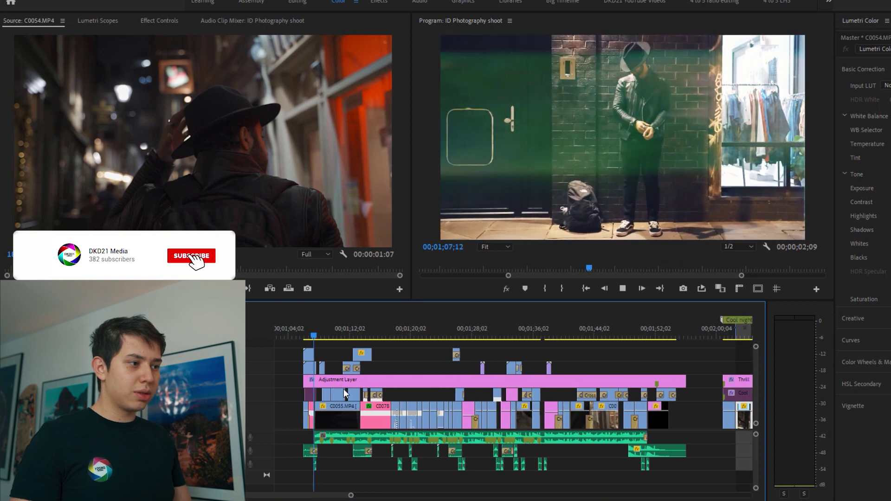
pyautogui.scroll(1, 343, 389)
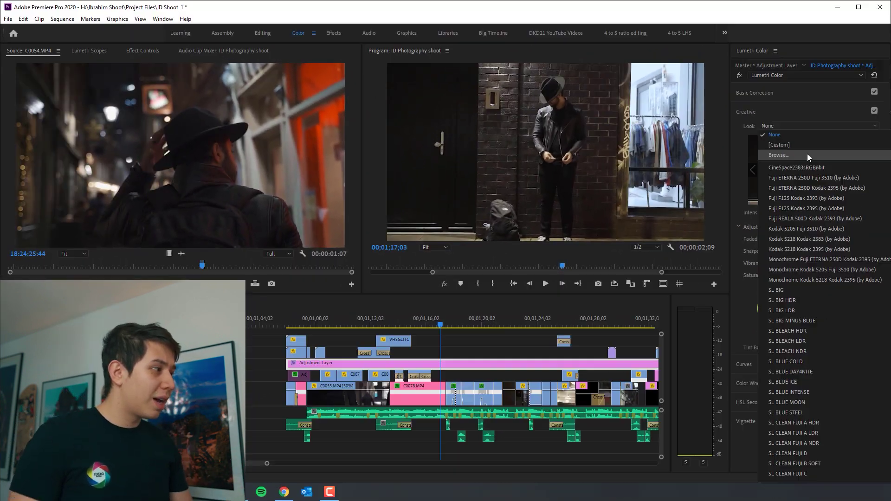
pyautogui.click(770, 152)
pyautogui.click(52, 173)
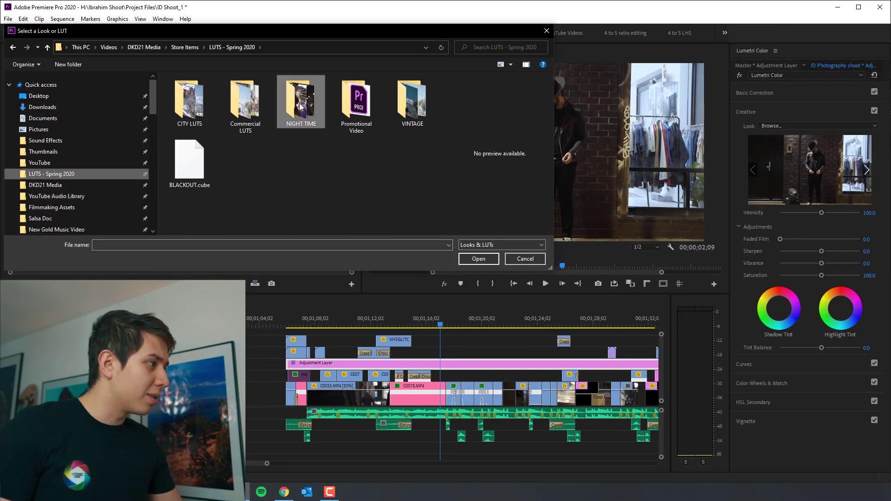
pyautogui.doubleClick(301, 100)
pyautogui.doubleClick(189, 96)
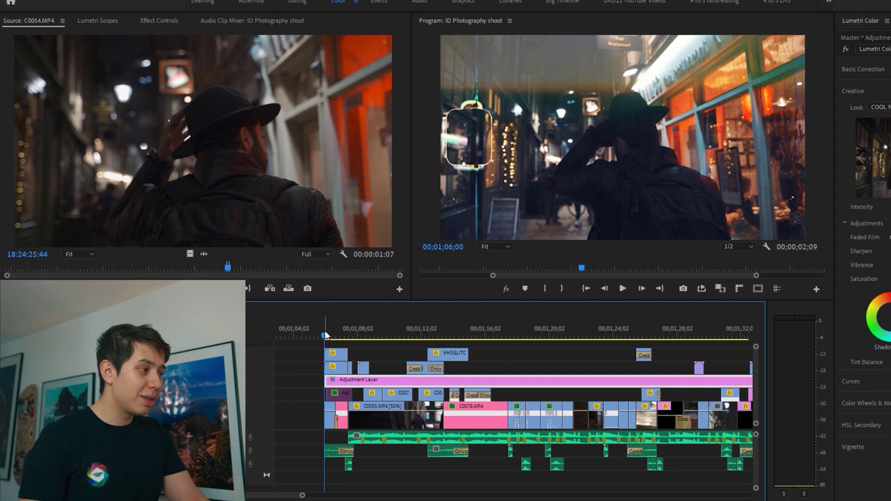
# - Scrub through the main sequence to review its shots under the COOL NIGHT adjustment layer
pyautogui.moveTo(325, 335)
pyautogui.mouseDown()
pyautogui.moveTo(708, 349)
pyautogui.moveTo(604, 341)
pyautogui.moveTo(603, 332)
pyautogui.moveTo(637, 331)
pyautogui.moveTo(653, 334)
pyautogui.moveTo(309, 334)
pyautogui.mouseUp()
pyautogui.hscroll(-5, 360, 360)
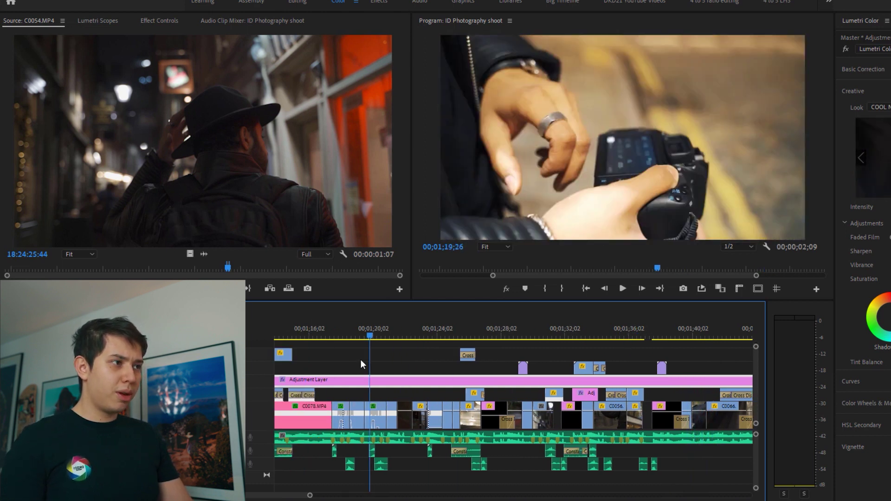
pyautogui.click(319, 327)
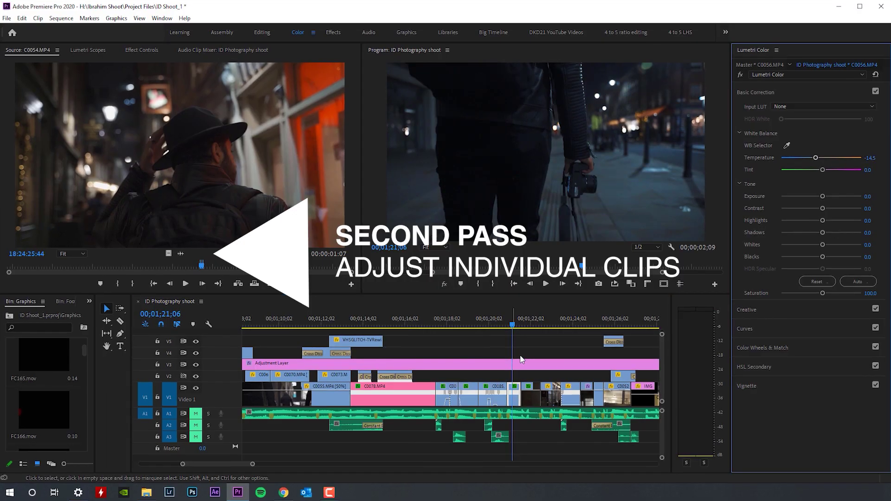
# - Lower the temperature of clip C0056.MP4 and darken the shadows of another clip in the sequence
pyautogui.moveTo(831, 156)
pyautogui.mouseDown()
pyautogui.moveTo(815, 156)
pyautogui.moveTo(825, 155)
pyautogui.mouseUp()
pyautogui.hscroll(8, 474, 360)
pyautogui.click(474, 326)
pyautogui.moveTo(831, 232); pyautogui.dragTo(816, 232)
pyautogui.moveTo(474, 328); pyautogui.dragTo(499, 361)
pyautogui.hscroll(3, 533, 352)
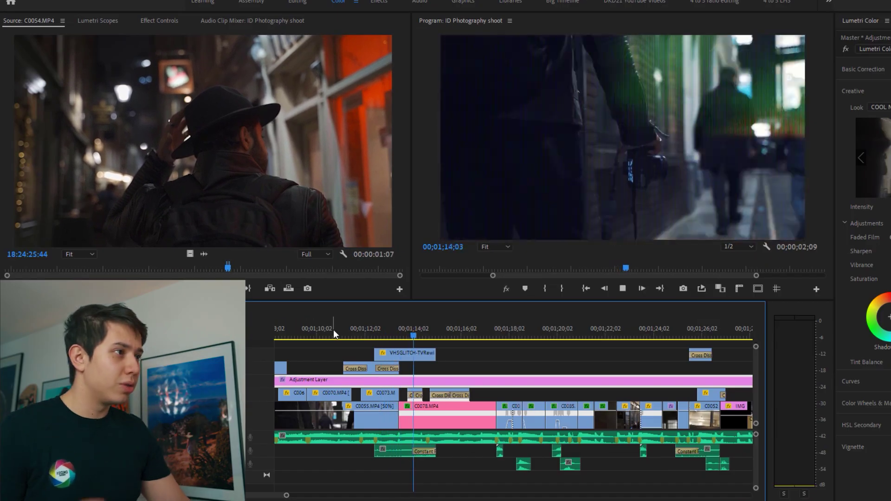
# - Go to the brick wall shot near 00;01;16;27 and compare it with the adjustment layer off and on
pyautogui.click(487, 333)
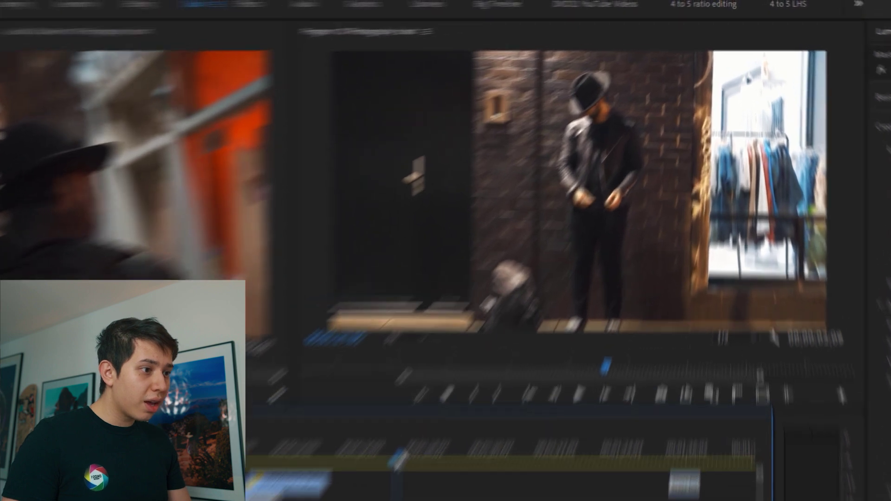
pyautogui.moveTo(489, 332); pyautogui.dragTo(481, 333)
pyautogui.hotkey('shift', 'e')
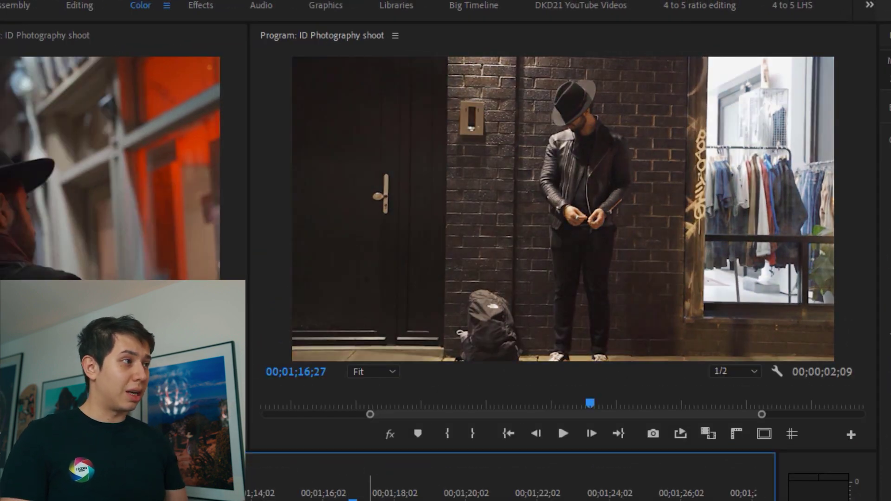
pyautogui.hotkey('shift', 'e')
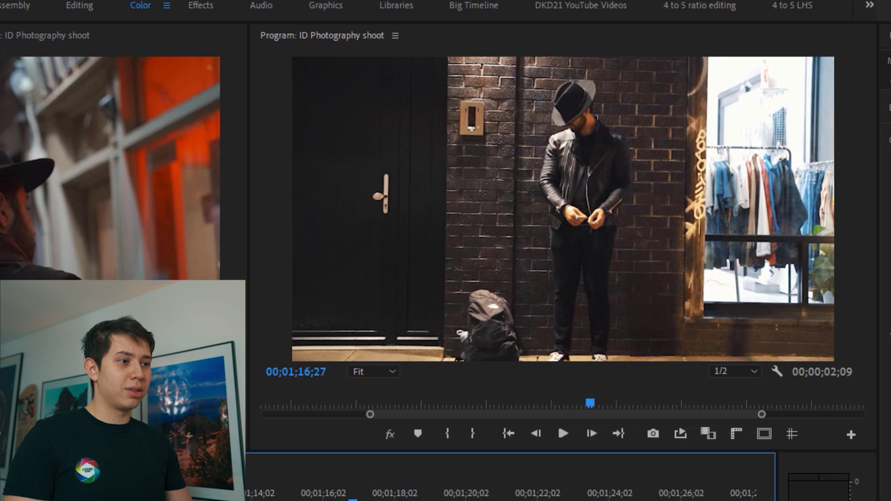
# - Cool the brick wall clip C0078.MP4 with temperature -63.0 and tint 8.7, and lower its shadows to -41.0
pyautogui.click(344, 484)
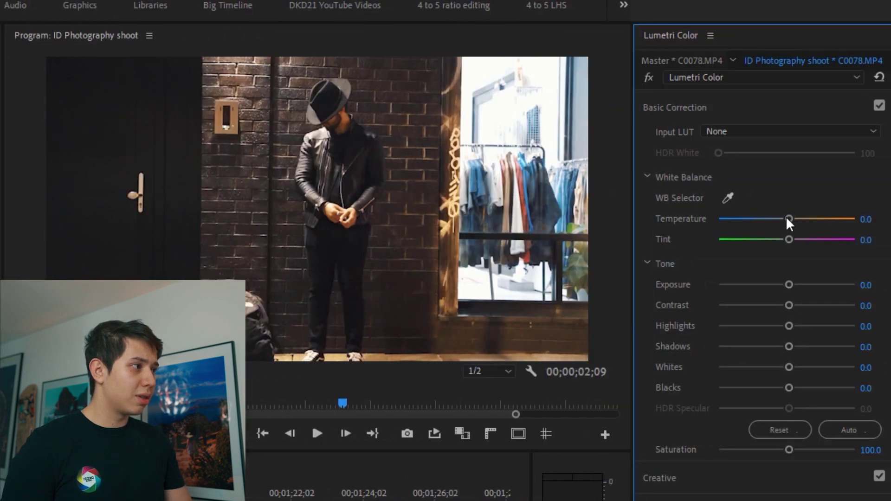
pyautogui.moveTo(789, 219); pyautogui.dragTo(750, 222)
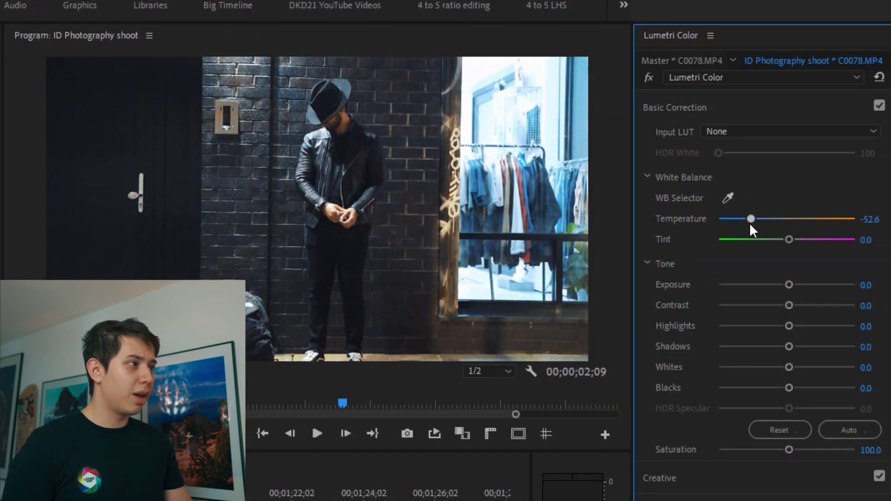
pyautogui.click(878, 106)
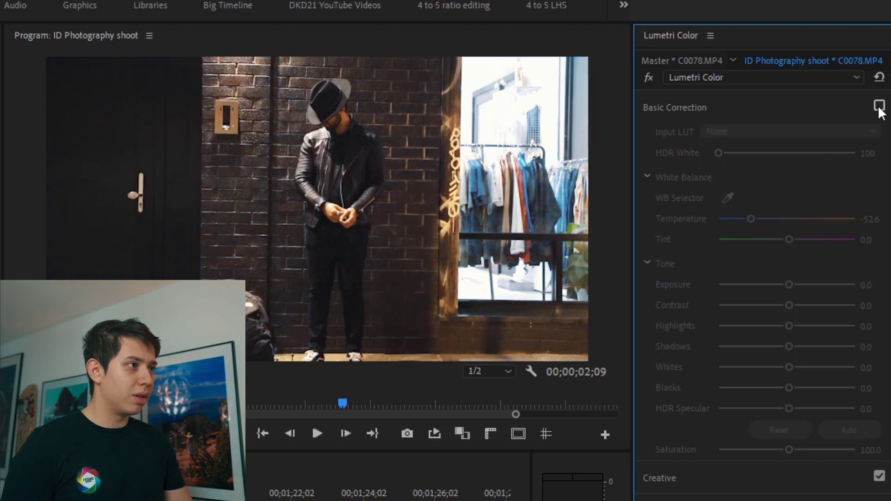
pyautogui.click(877, 106)
pyautogui.click(878, 106)
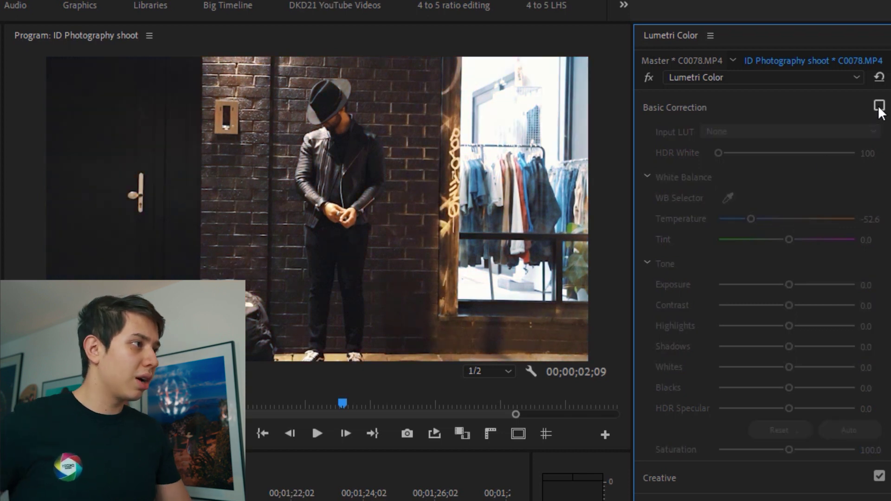
pyautogui.click(878, 106)
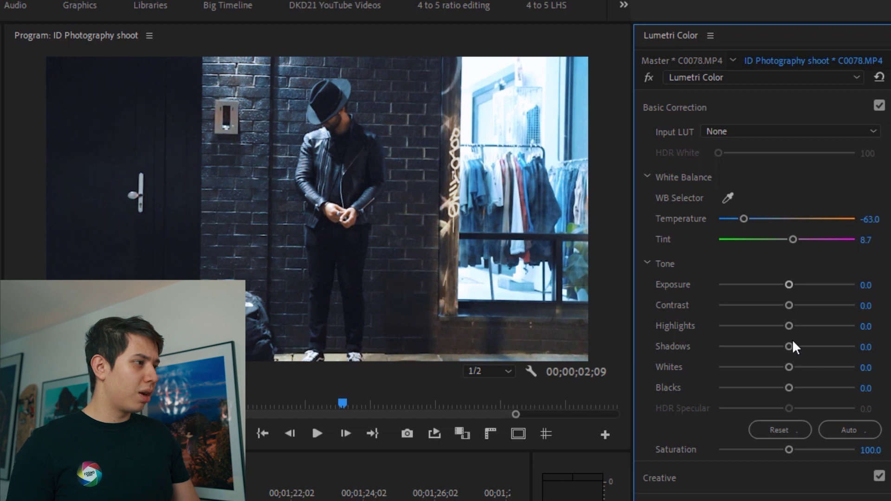
pyautogui.moveTo(785, 348); pyautogui.dragTo(758, 349)
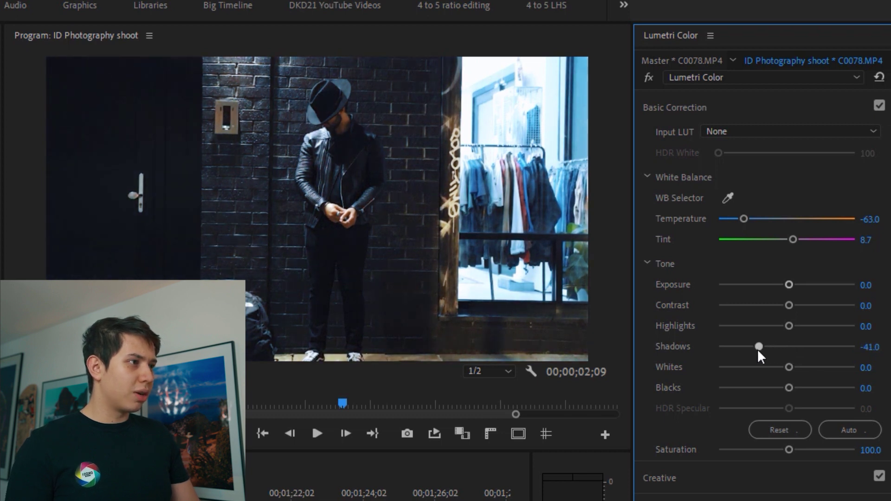
# - Compare the graded brick wall shot with all effects muted and unmuted
pyautogui.press('space')
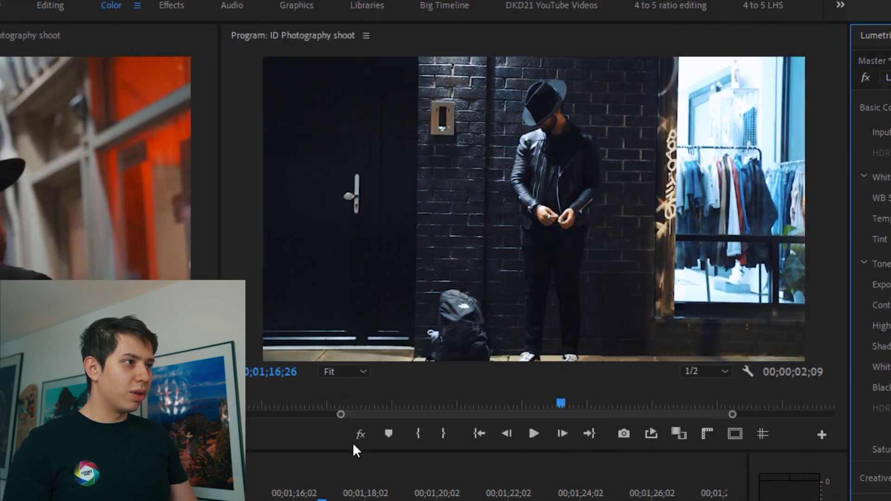
pyautogui.click(356, 435)
pyautogui.click(355, 435)
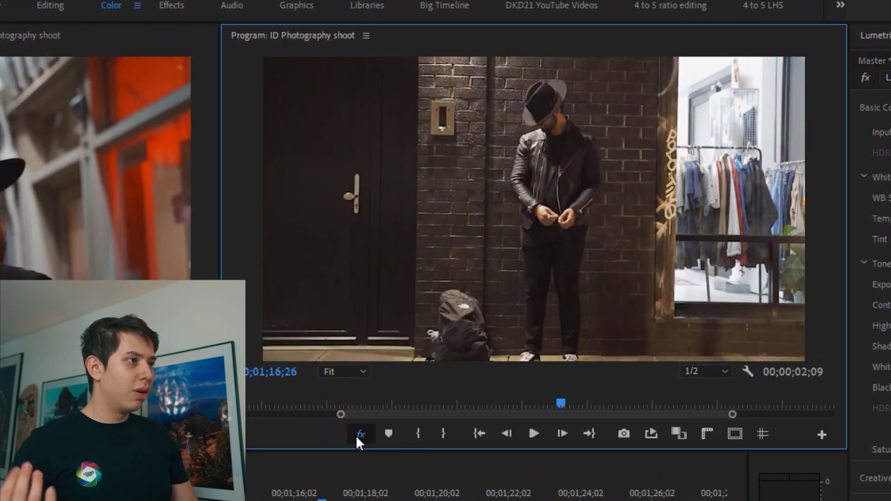
# - Cool the close-up camera clips, setting the temperature to -41.0 on C0083.MP4 and -54.9 on C0084.MP4
pyautogui.click(399, 499)
pyautogui.moveTo(402, 499); pyautogui.dragTo(368, 499)
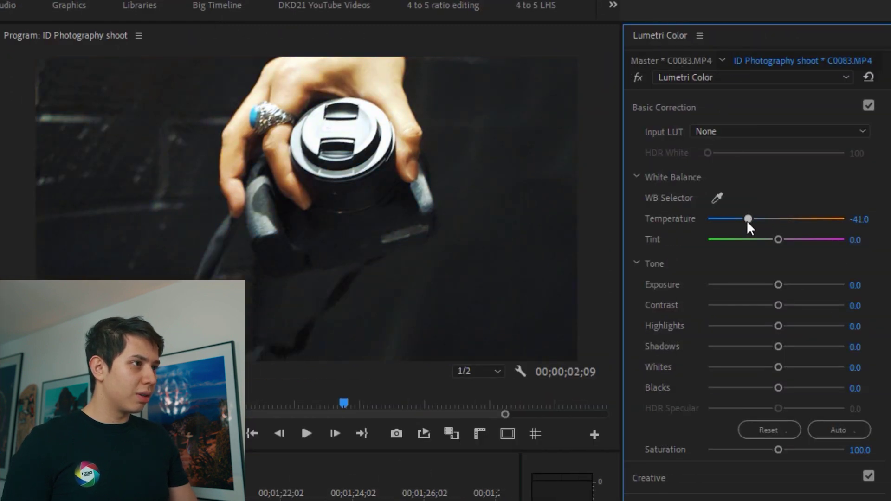
pyautogui.moveTo(747, 221); pyautogui.dragTo(742, 221)
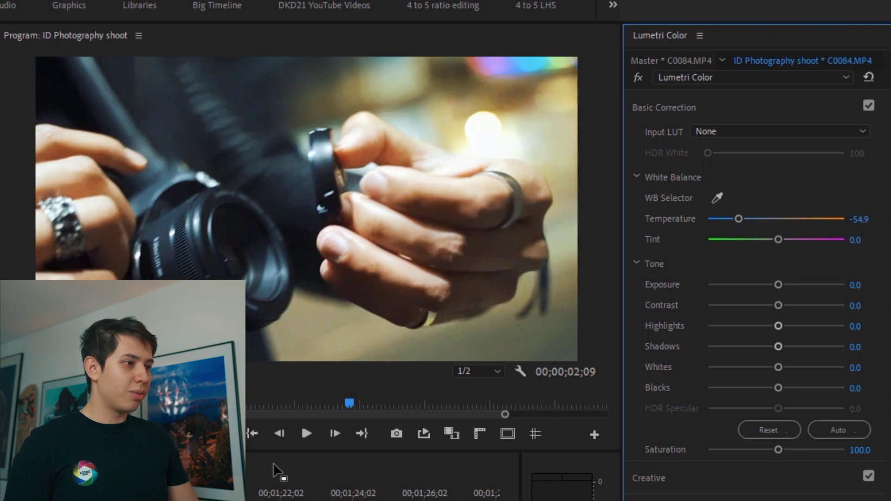
# - Set the camera screen clip C0085.MP4 to temperature -41.0 and shadows -7.5
pyautogui.press('Down')
pyautogui.moveTo(778, 347)
pyautogui.mouseDown()
pyautogui.moveTo(834, 351)
pyautogui.moveTo(776, 363)
pyautogui.mouseUp()
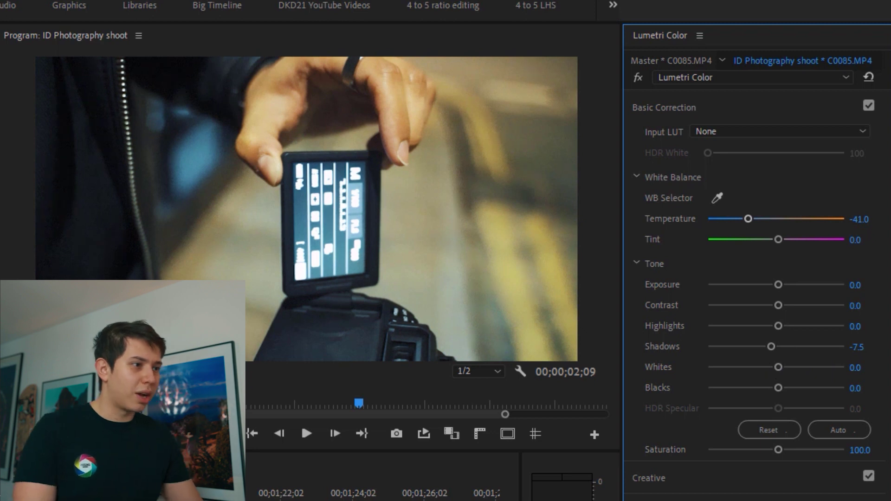
pyautogui.press('space')
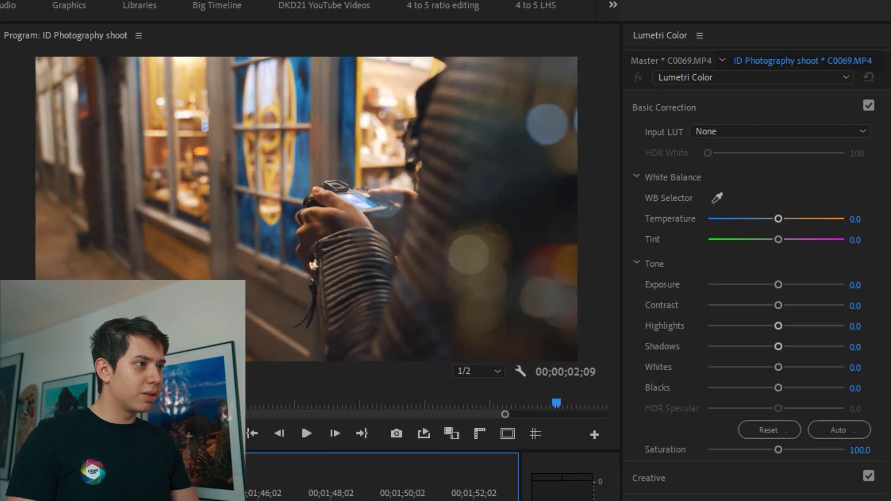
# - Lower the white balance temperature of the shop-front clip C0069.MP4 to give it a cooler look
pyautogui.press('=')
pyautogui.moveTo(756, 219)
pyautogui.mouseDown()
pyautogui.moveTo(745, 219)
pyautogui.moveTo(771, 218)
pyautogui.mouseUp()
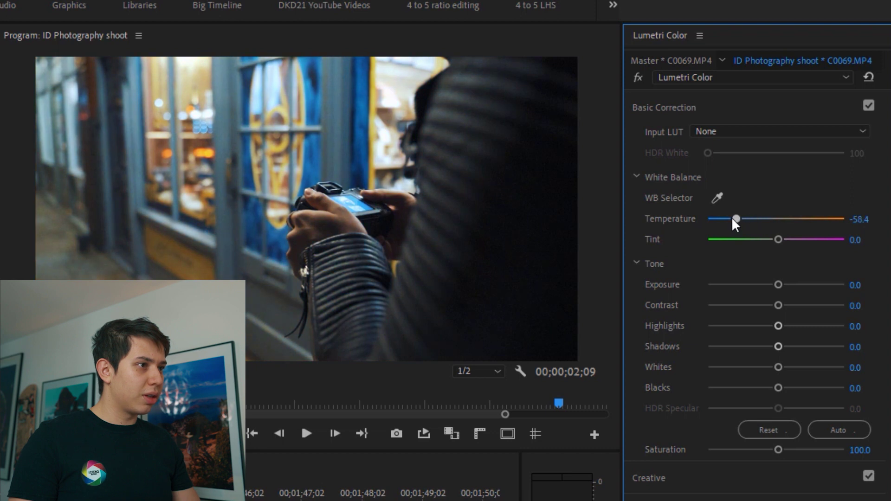
pyautogui.moveTo(730, 218); pyautogui.dragTo(758, 219)
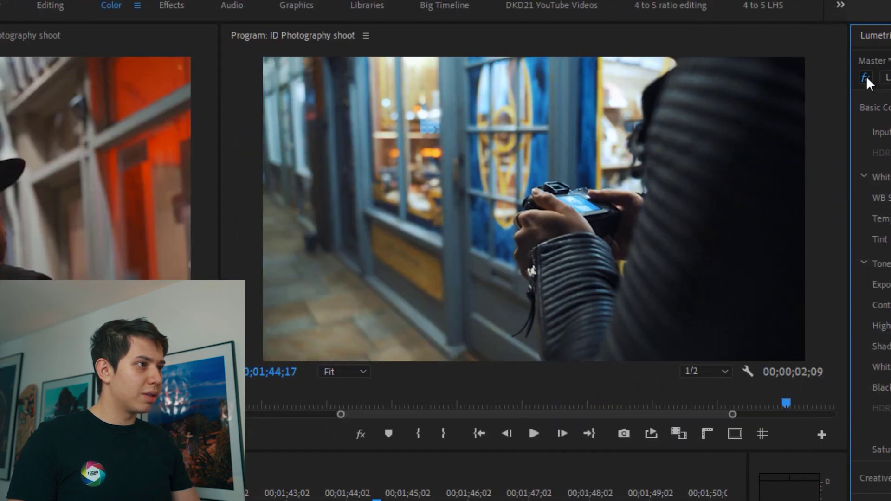
# - Compare the shop-front clip C0069.MP4 with its Lumetri Color effect bypassed and active
pyautogui.click(639, 77)
pyautogui.click(638, 77)
pyautogui.click(638, 77)
pyautogui.click(866, 76)
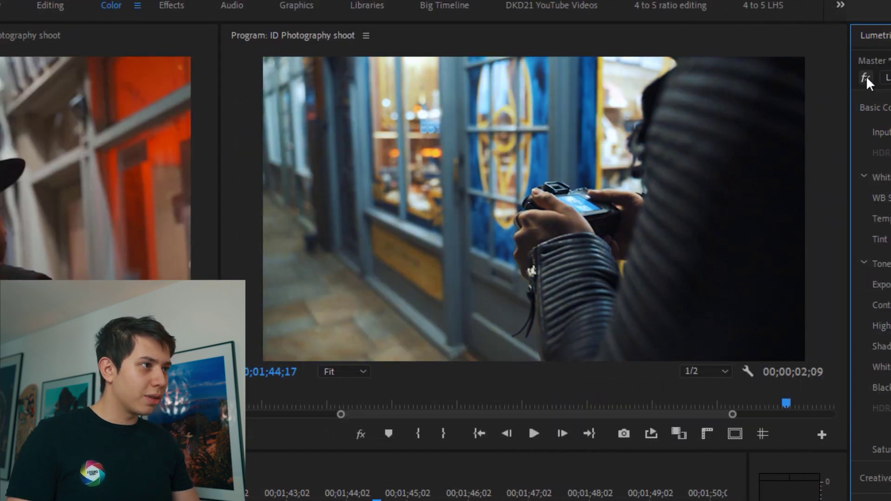